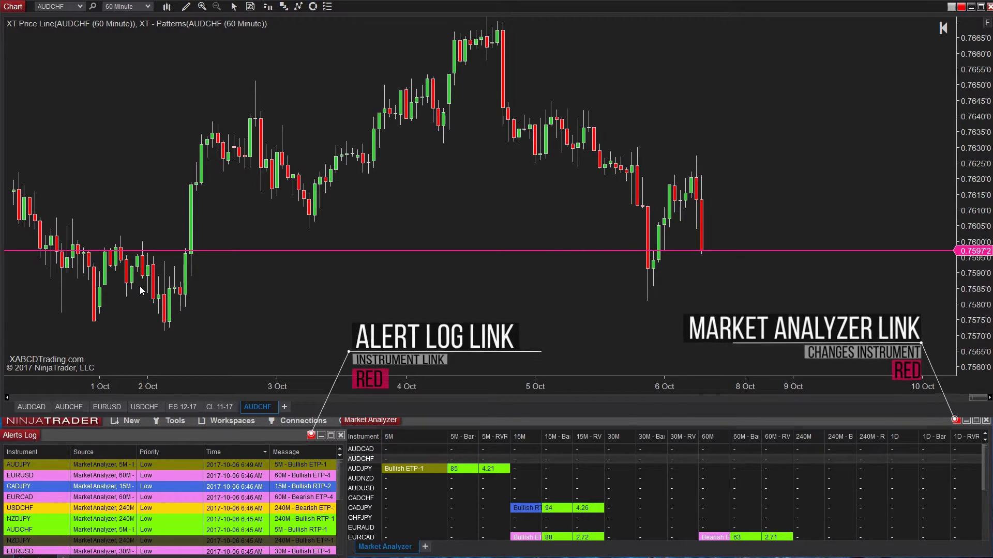
drag(272, 290, 234, 287)
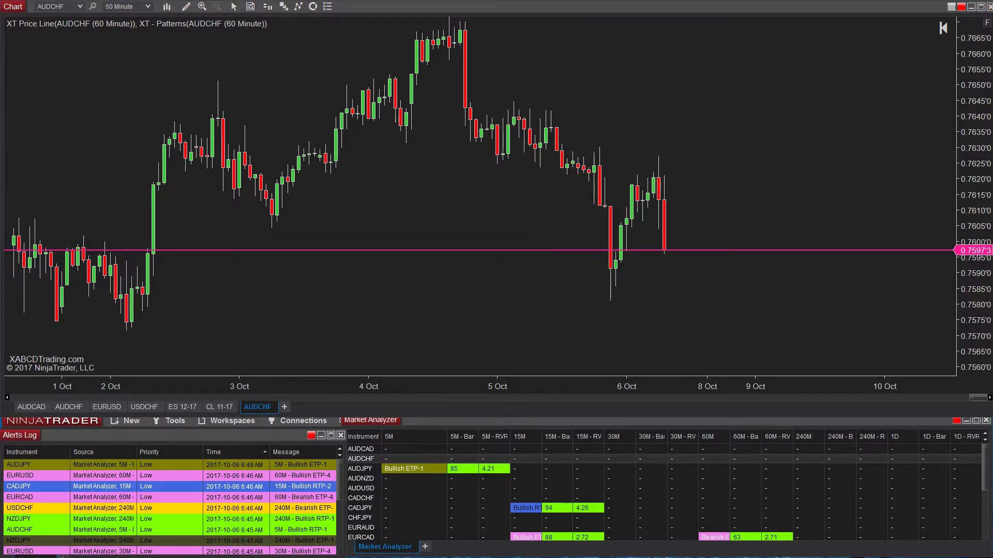
drag(0, 51, 393, 9)
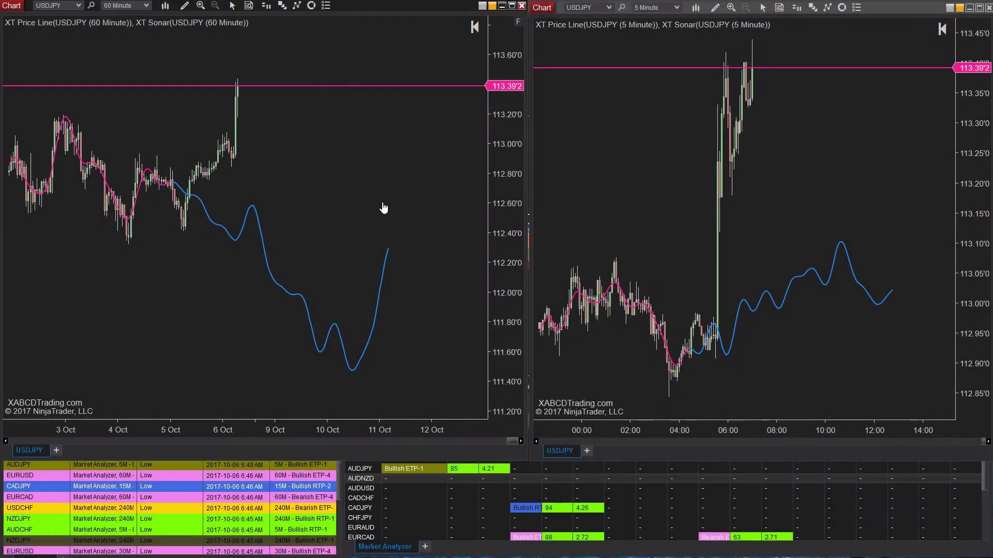
drag(383, 207, 361, 206)
drag(679, 169, 662, 172)
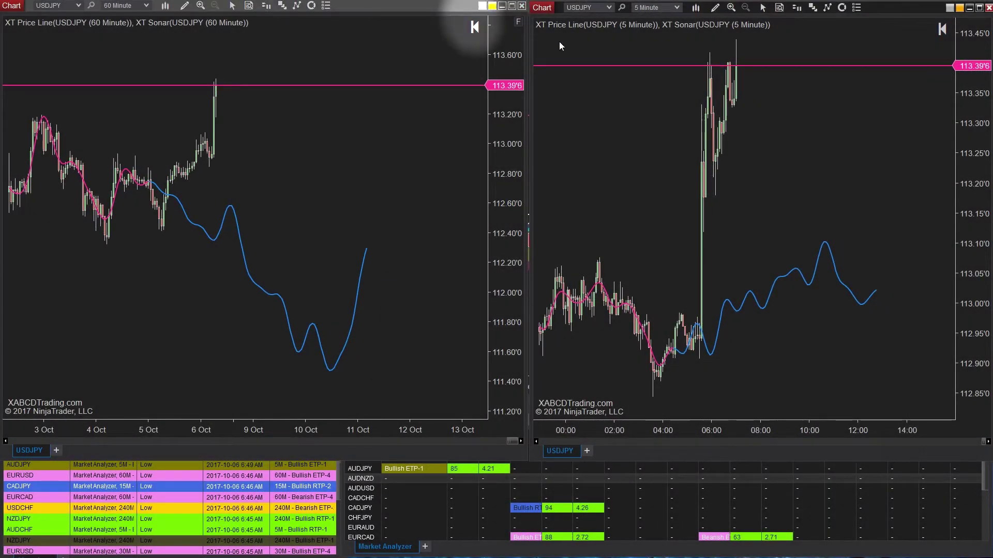
Switch the orange instrument-linked 60-minute and 5-minute Sonar charts to EURUSD.
click(492, 7)
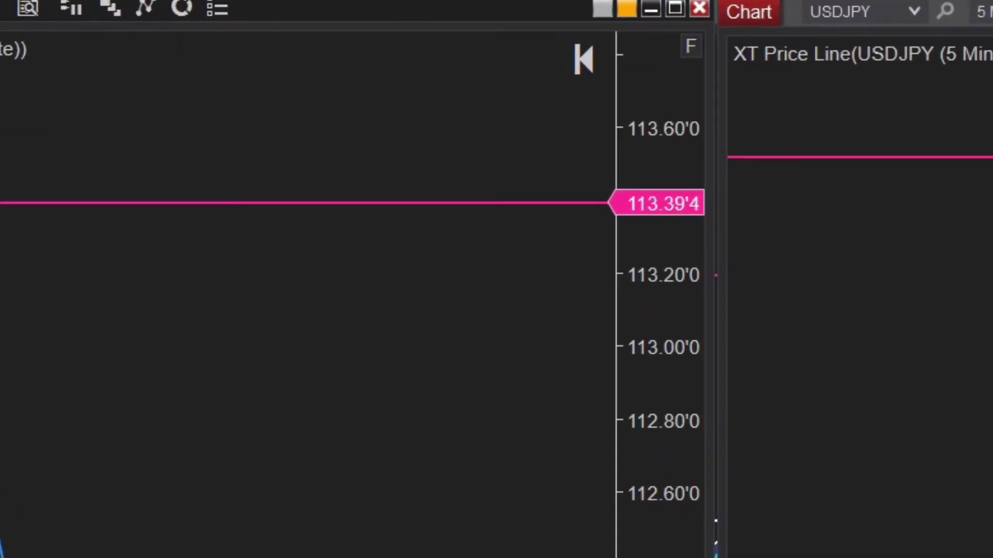
click(600, 7)
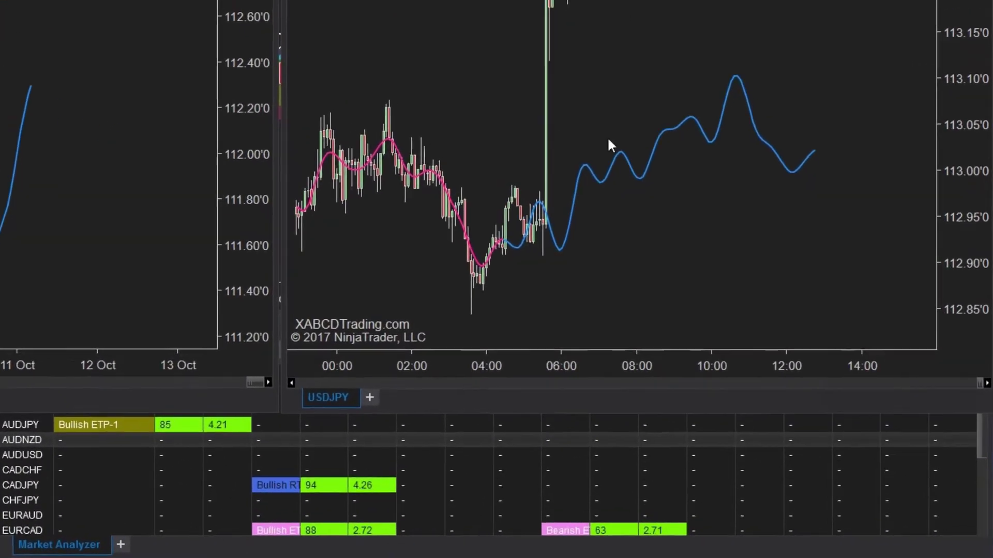
click(577, 446)
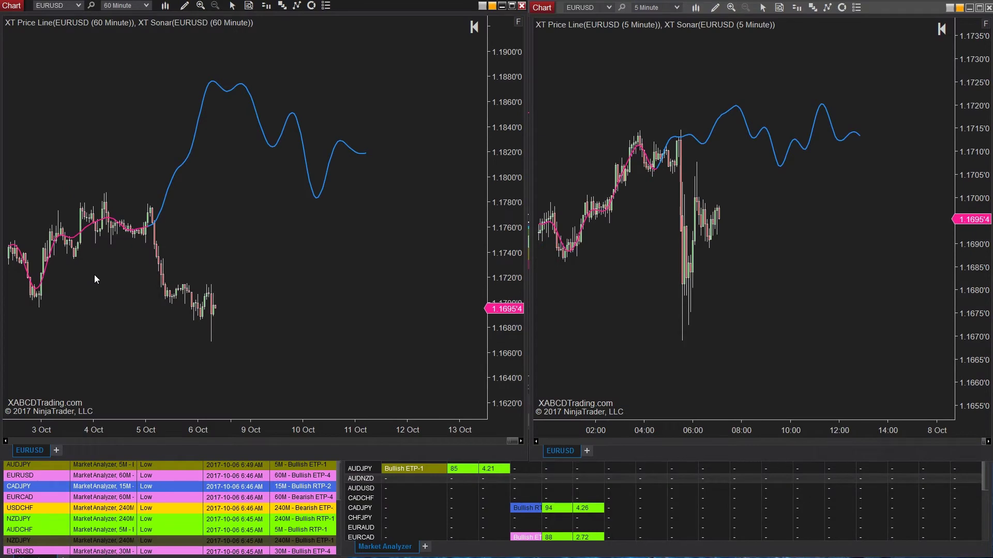
drag(302, 275, 363, 284)
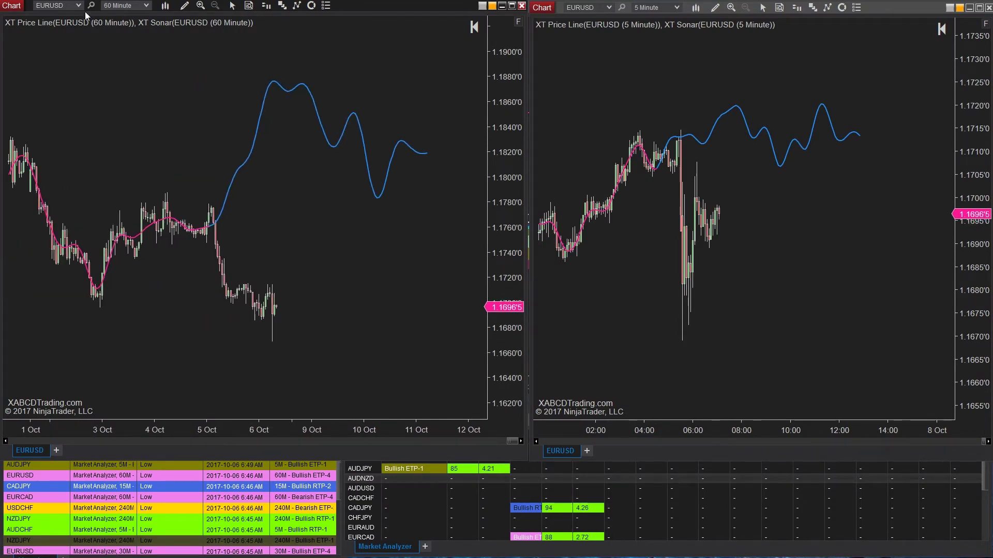
drag(625, 66, 678, 72)
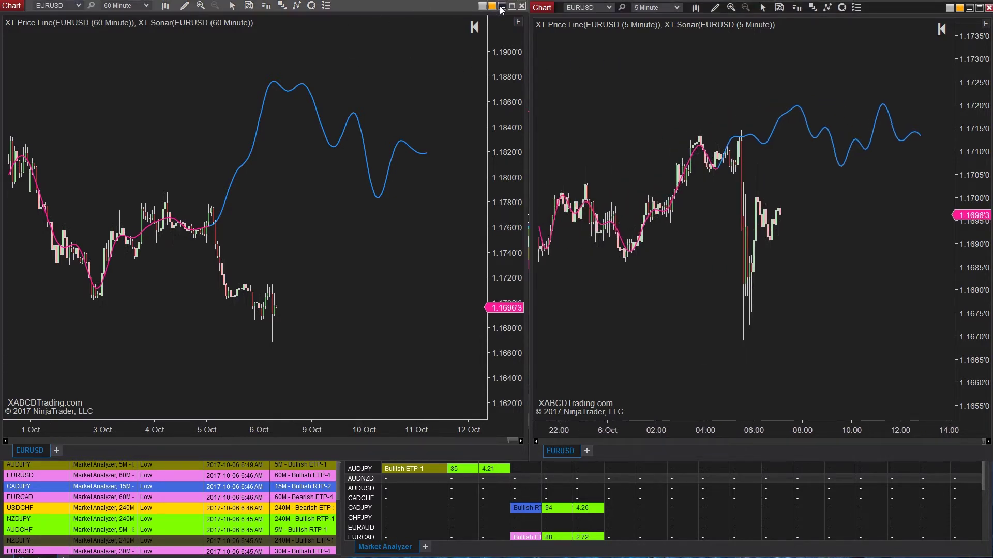
Set the linked Sonar charts to USDJPY and shrink the 60-minute and 5-minute chart windows into small tiles.
click(78, 5)
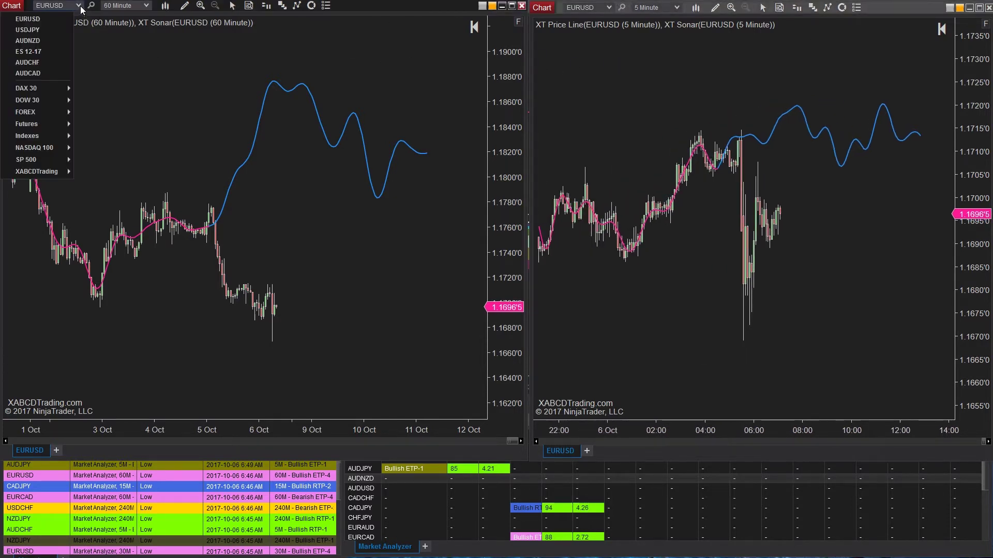
click(45, 30)
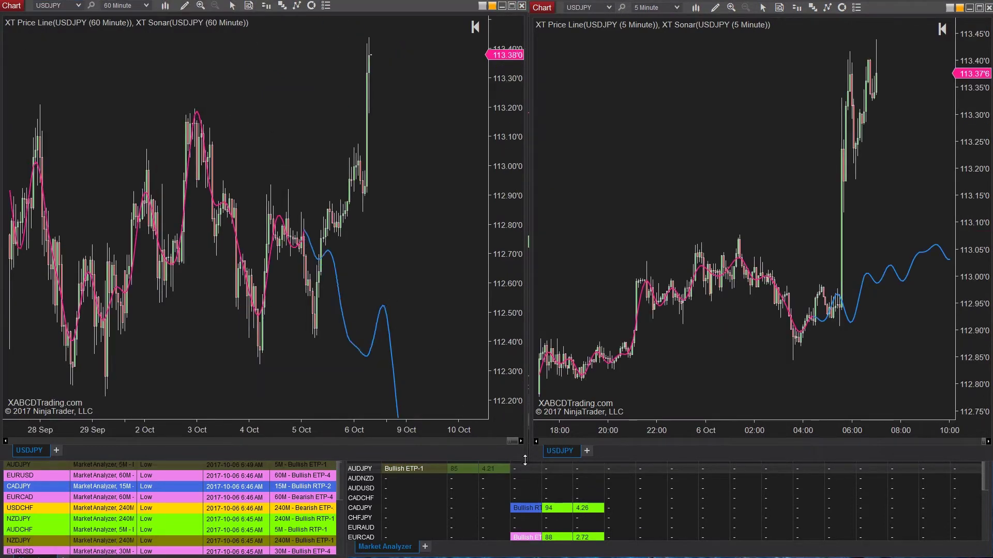
drag(525, 460, 280, 161)
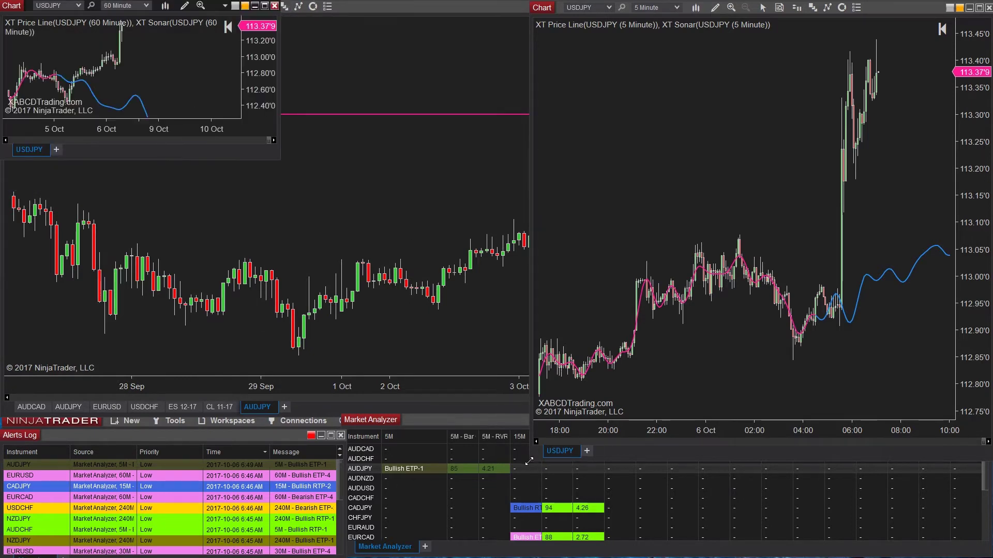
drag(528, 464, 688, 165)
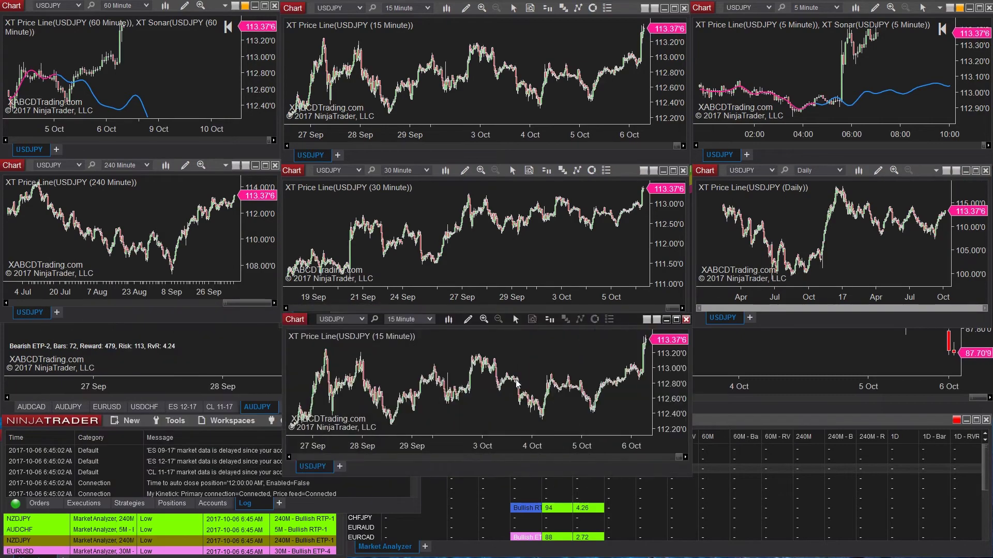
Assign the orange instrument link to the lower 15-minute, 240-minute and 30-minute charts and switch the linked group to USDCAD.
drag(382, 418, 382, 419)
click(656, 319)
click(620, 368)
click(246, 165)
click(207, 215)
click(653, 170)
click(620, 220)
click(206, 67)
text(EURUSD)
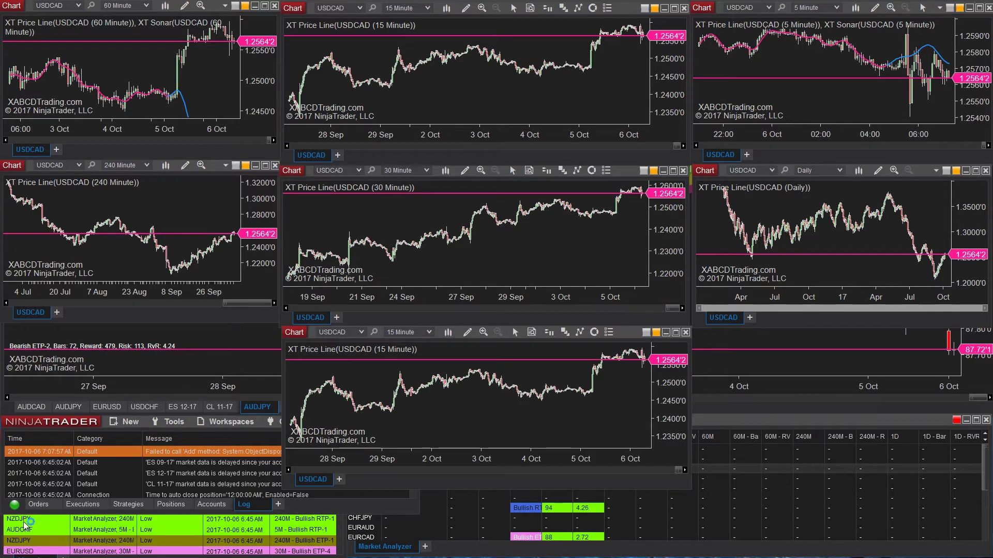
Assign the orange interval link to the EURUSD and USDJPY News Pro charts and set their interval to 60 Minute.
key(shift+F3)
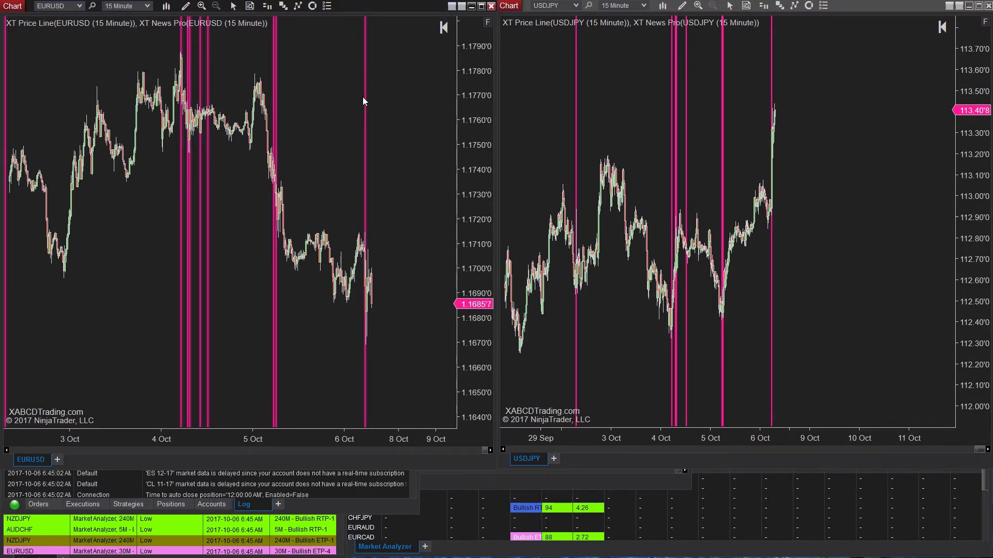
click(452, 6)
click(409, 54)
click(949, 6)
click(915, 53)
click(623, 5)
click(630, 17)
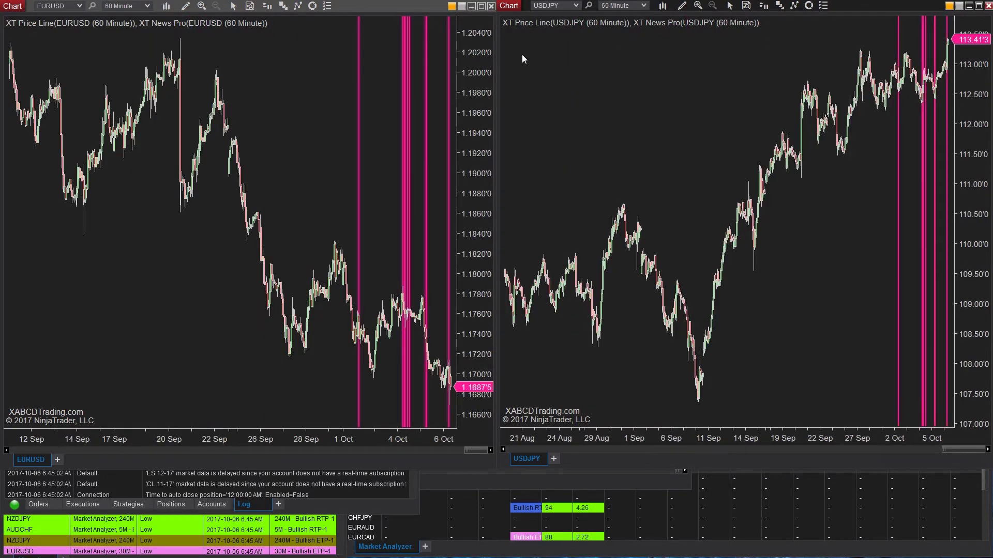
Choose a new interval on the USDJPY News Pro chart for the two interval-linked charts.
drag(329, 70, 108, 72)
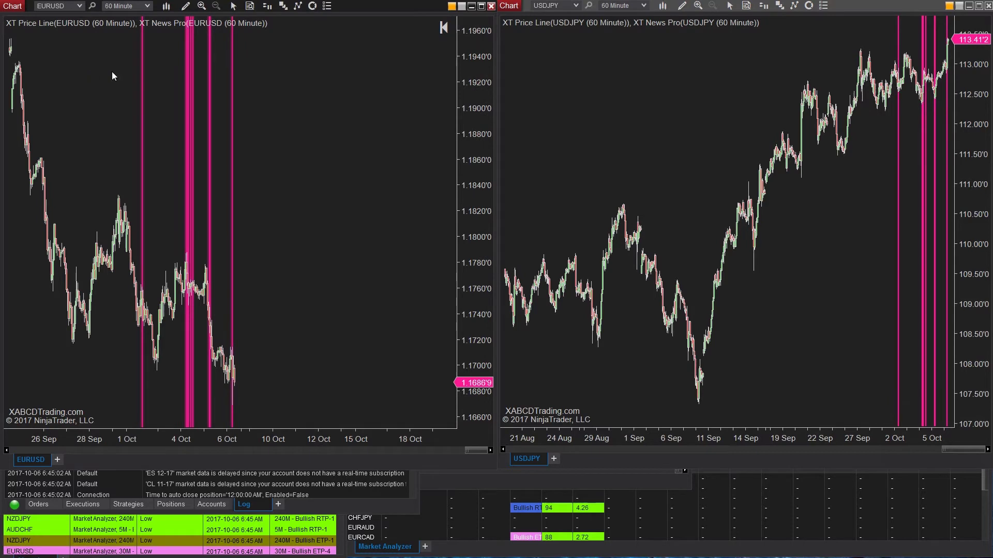
drag(365, 103, 443, 106)
drag(597, 80, 477, 85)
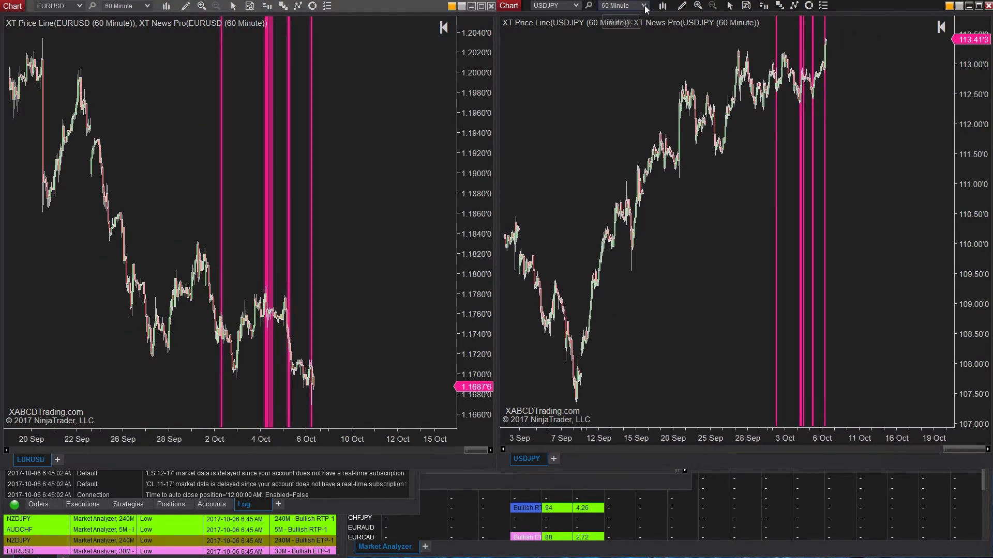
click(644, 7)
click(641, 17)
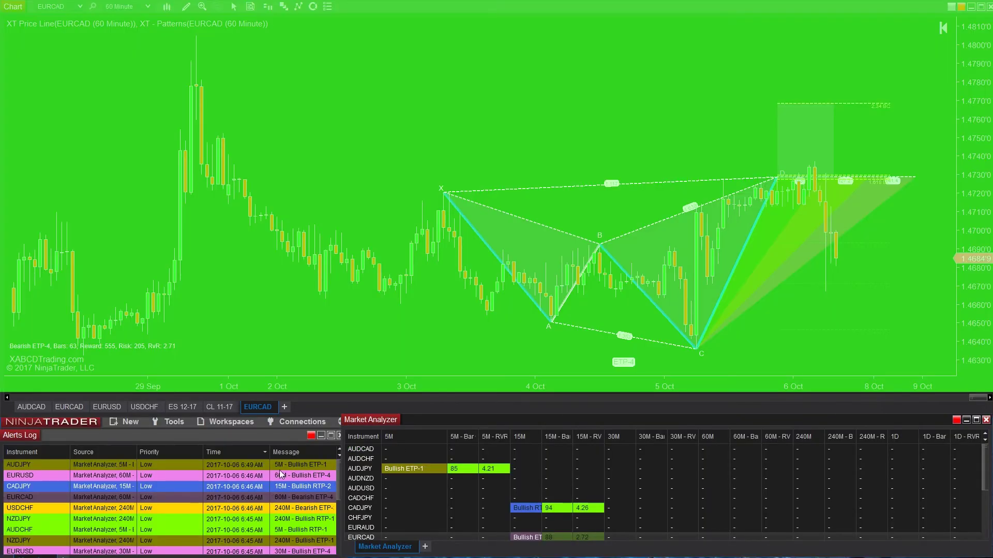
Load the EURUSD 60M Bullish ETP-4 alert and the Market Analyzer's EURCAD 15M pattern into the red-linked Patterns chart.
click(284, 476)
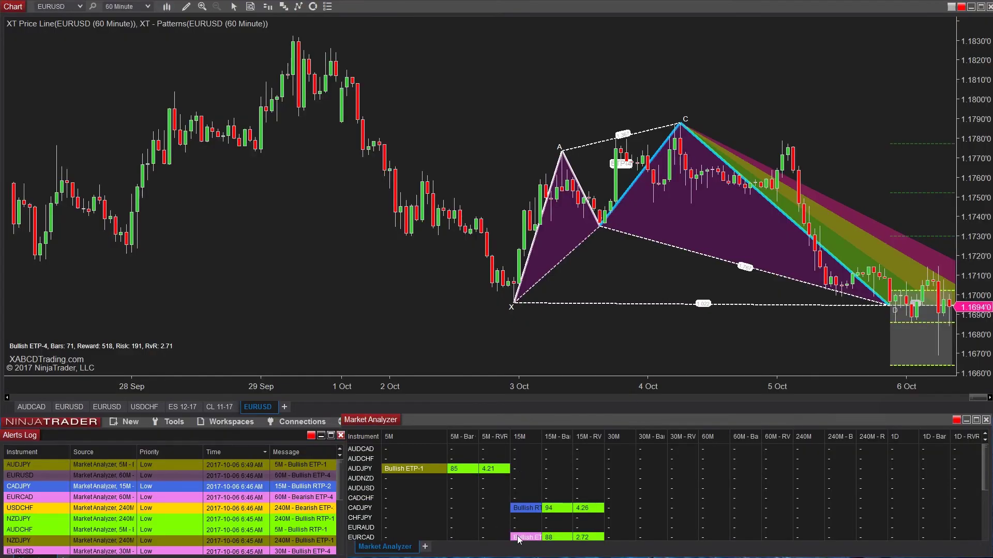
click(520, 540)
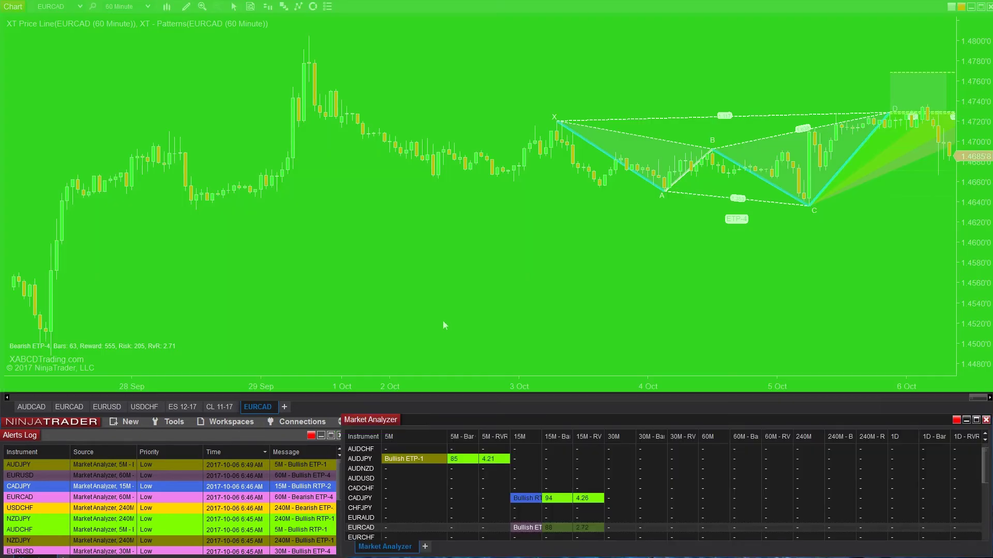
drag(435, 321, 325, 318)
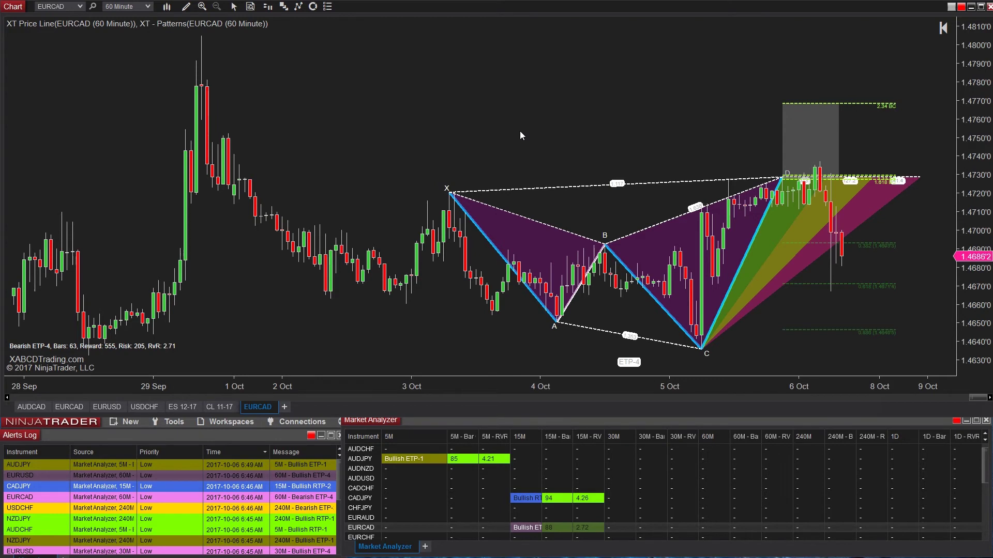
drag(452, 343, 414, 322)
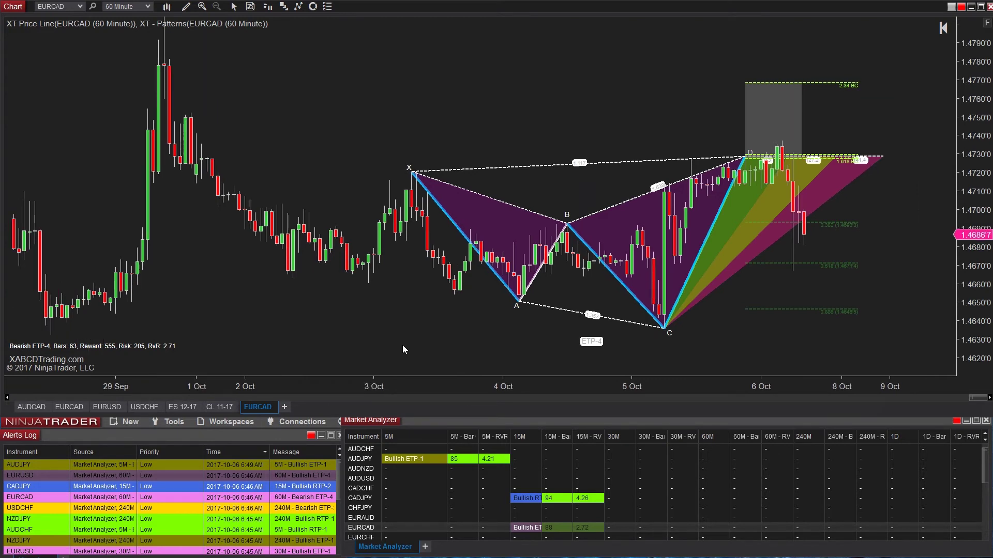